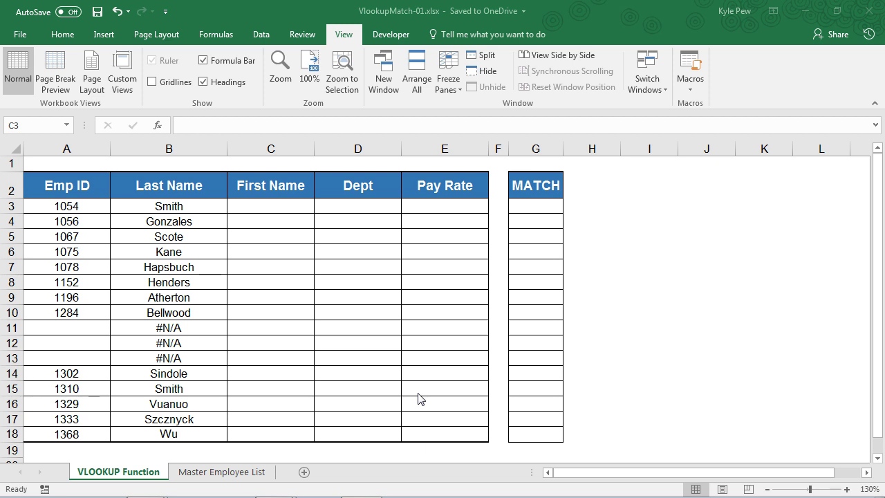
# - Compare the first employee's record in the Master Employee List with the matching Emp ID on the VLOOKUP Function sheet
pyautogui.click(235, 472)
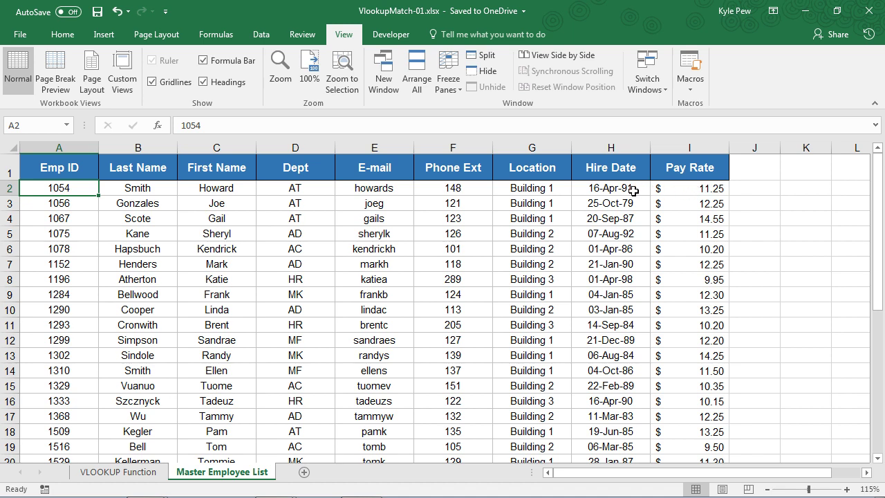
pyautogui.click(9, 188)
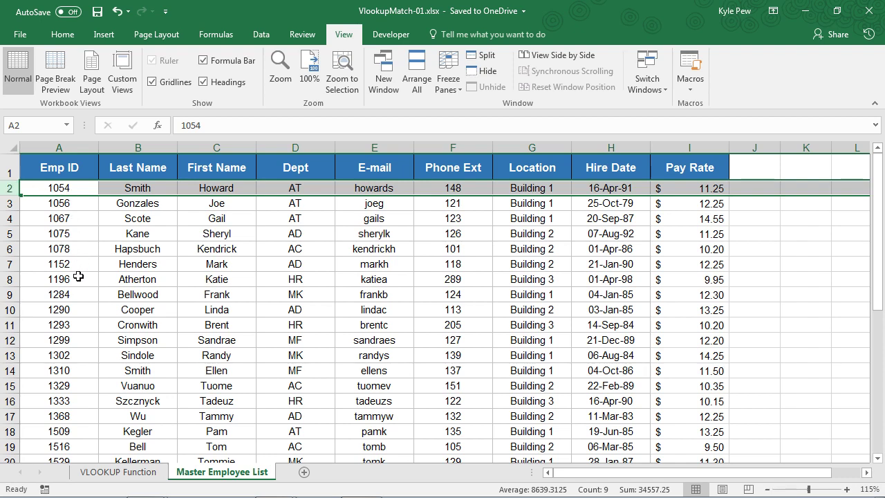
pyautogui.click(118, 471)
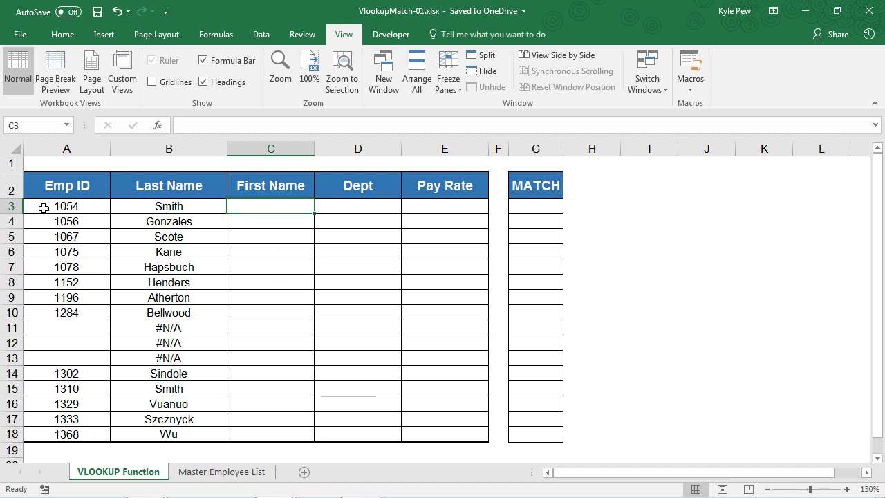
pyautogui.click(91, 211)
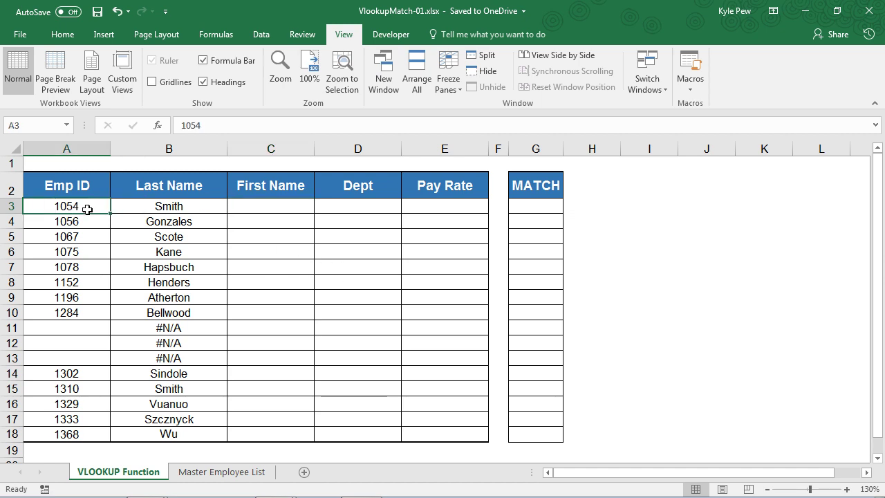
pyautogui.click(199, 477)
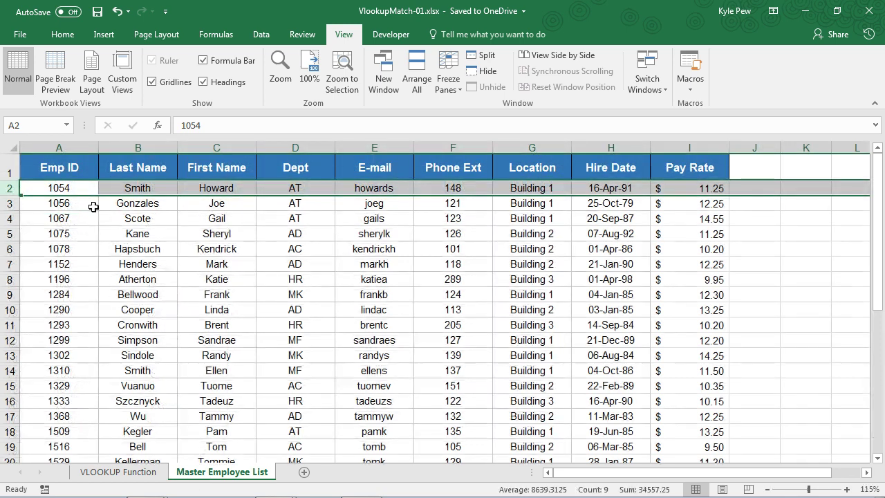
pyautogui.click(71, 192)
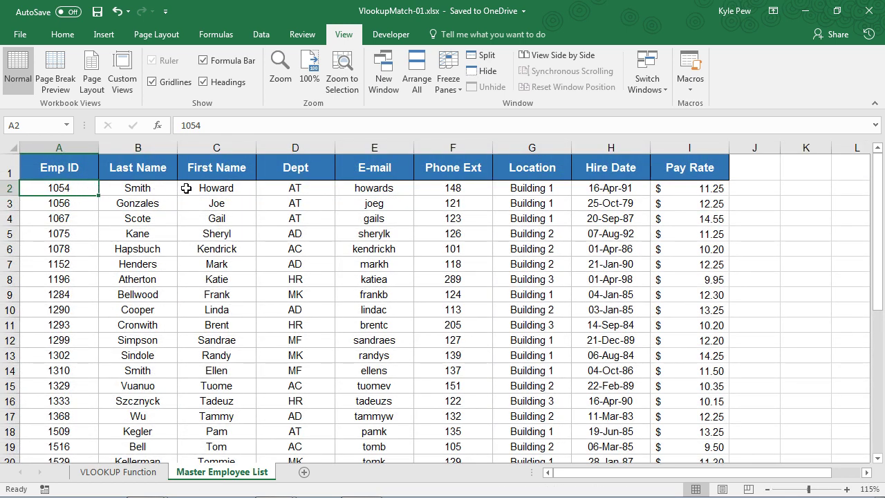
pyautogui.click(131, 476)
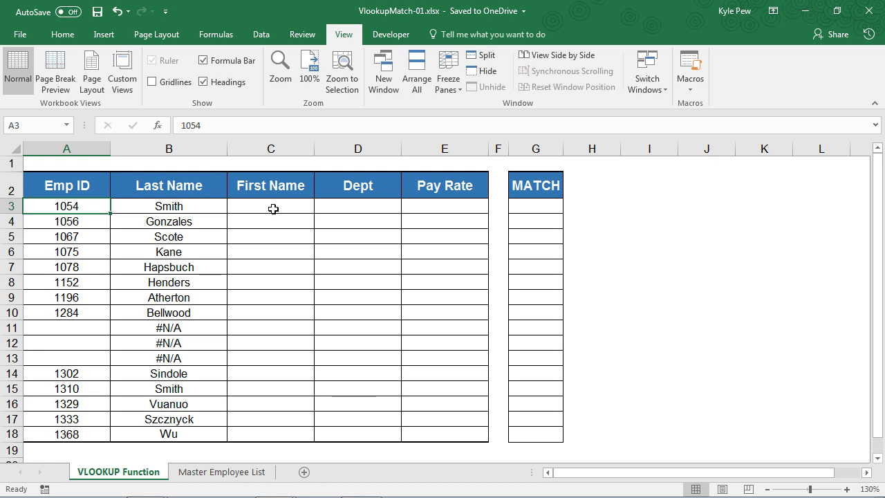
# - Start a VLOOKUP in C3 of the VLOOKUP Function sheet through the function arguments, with A3 as the lookup value
pyautogui.click(273, 209)
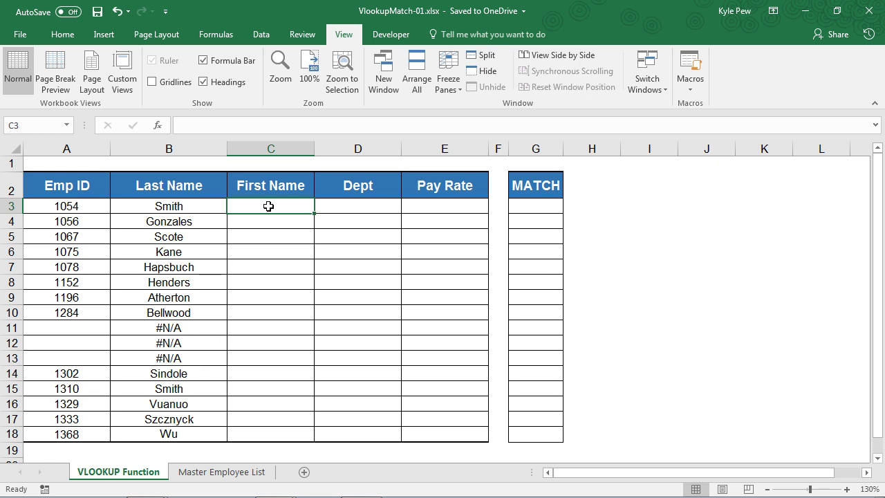
pyautogui.write('=vlo')
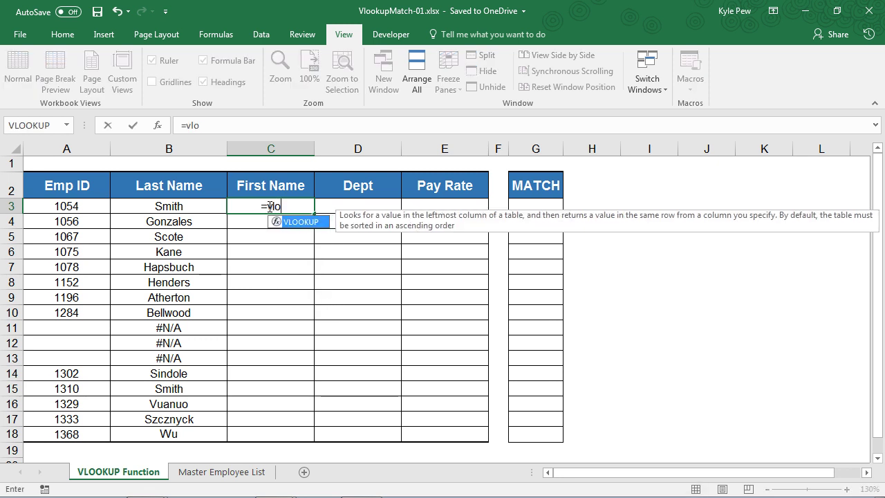
pyautogui.write('okup(')
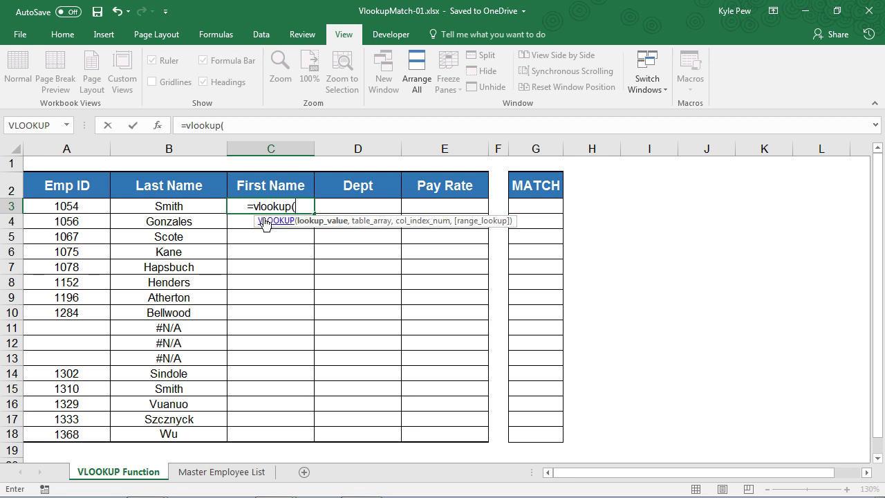
pyautogui.moveTo(256, 220); pyautogui.dragTo(224, 224)
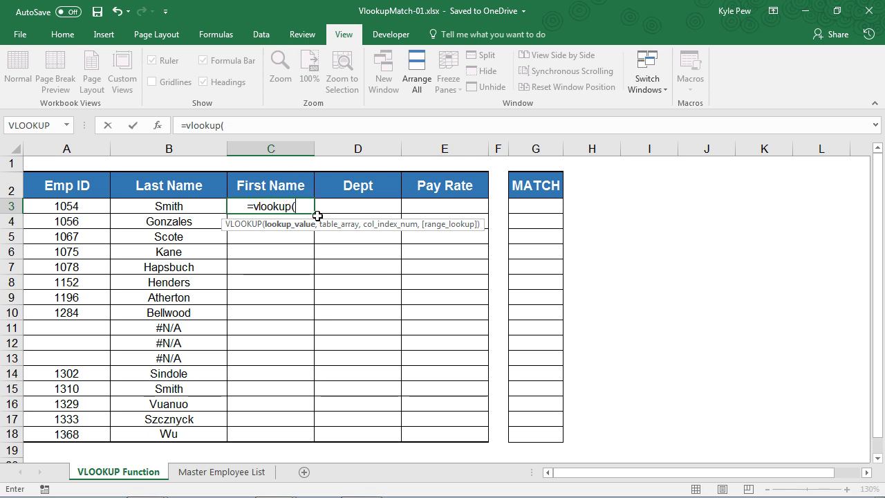
pyautogui.click(157, 131)
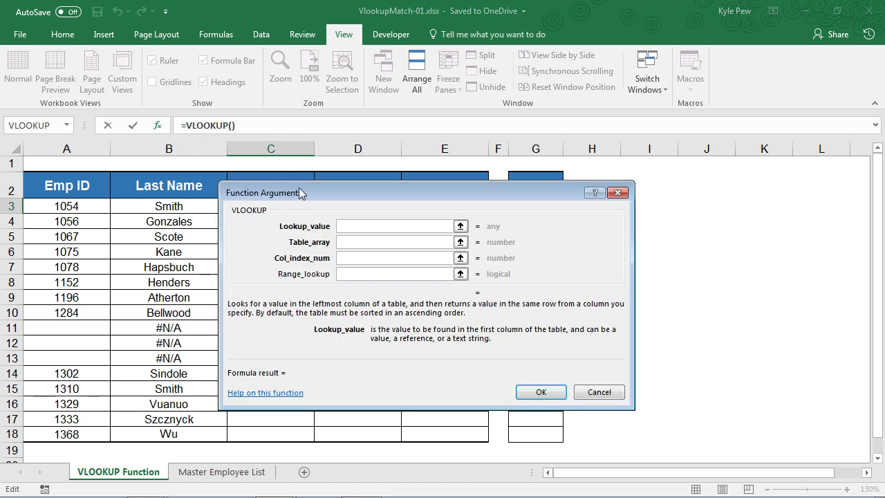
pyautogui.moveTo(297, 191); pyautogui.dragTo(285, 173)
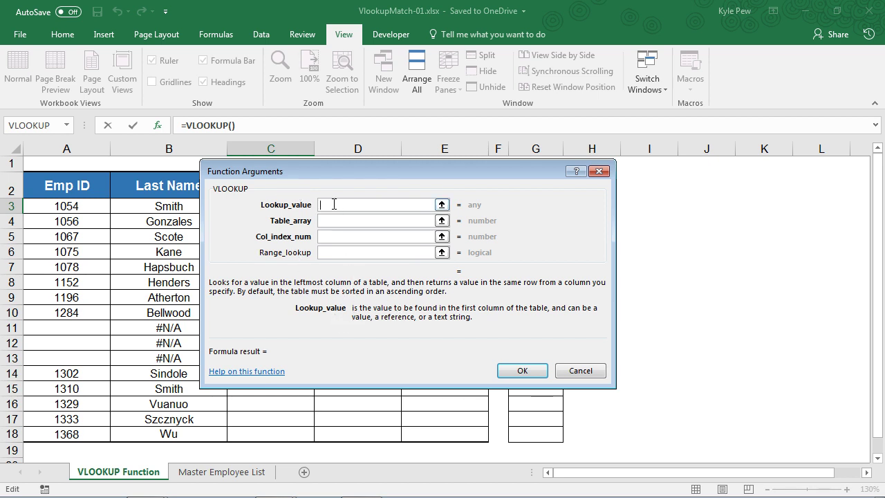
pyautogui.click(66, 205)
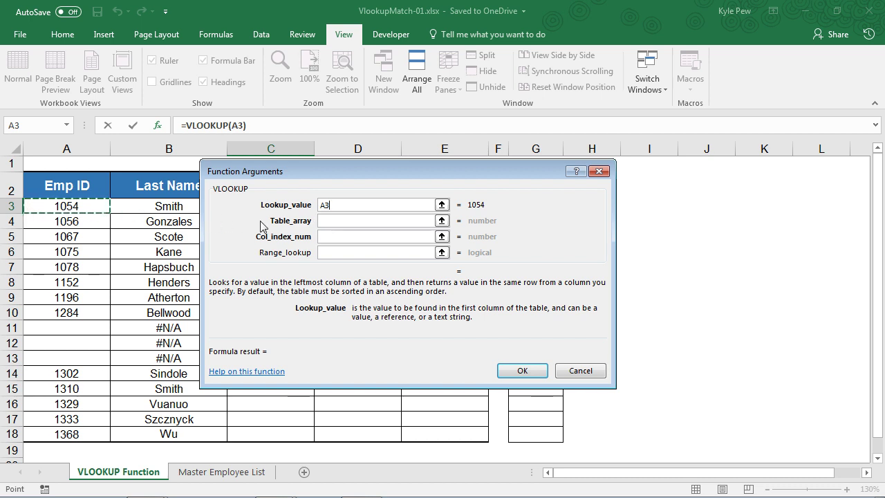
# - Set the VLOOKUP table array to A2:I38 on the Master Employee List sheet
pyautogui.click(326, 221)
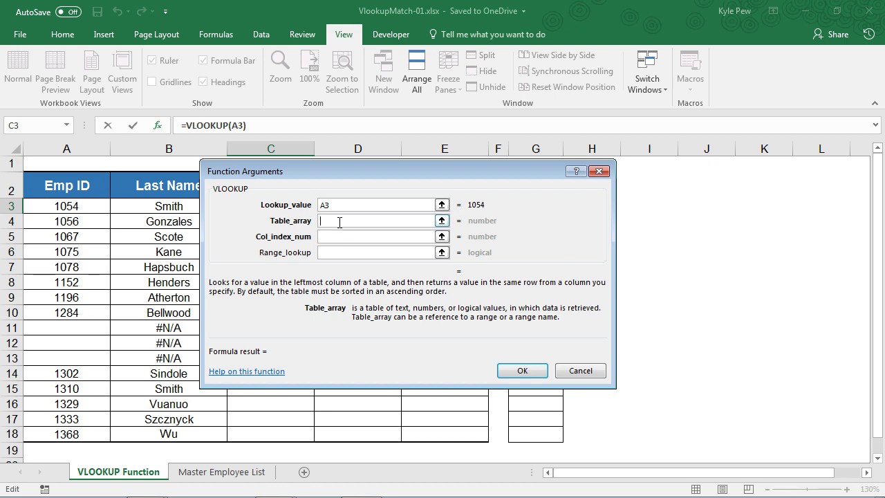
pyautogui.click(208, 477)
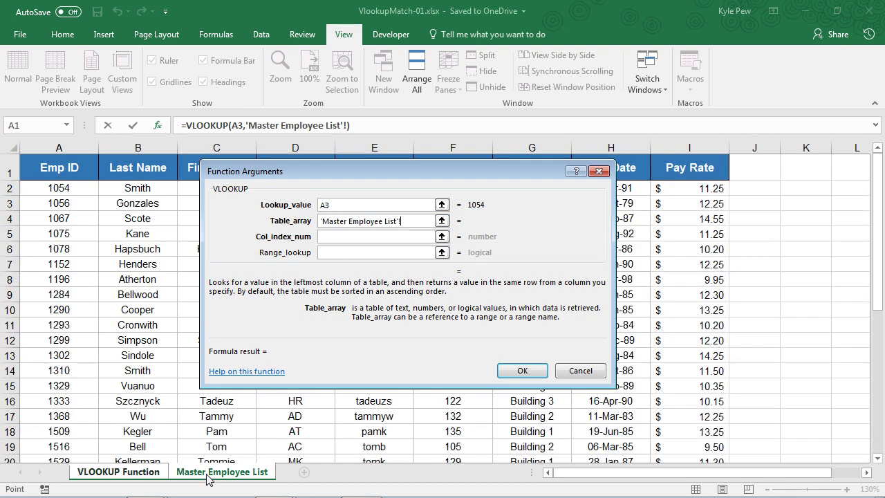
pyautogui.click(78, 188)
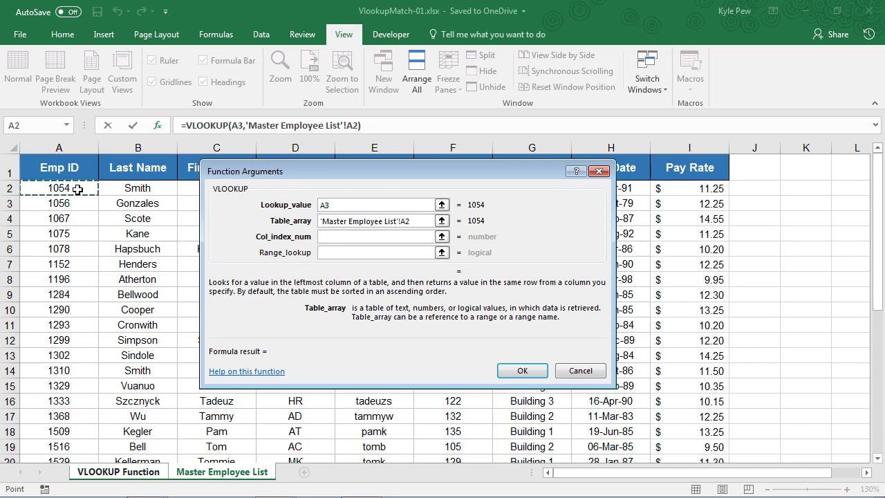
pyautogui.hotkey('ctrl', 'shift', 'End')
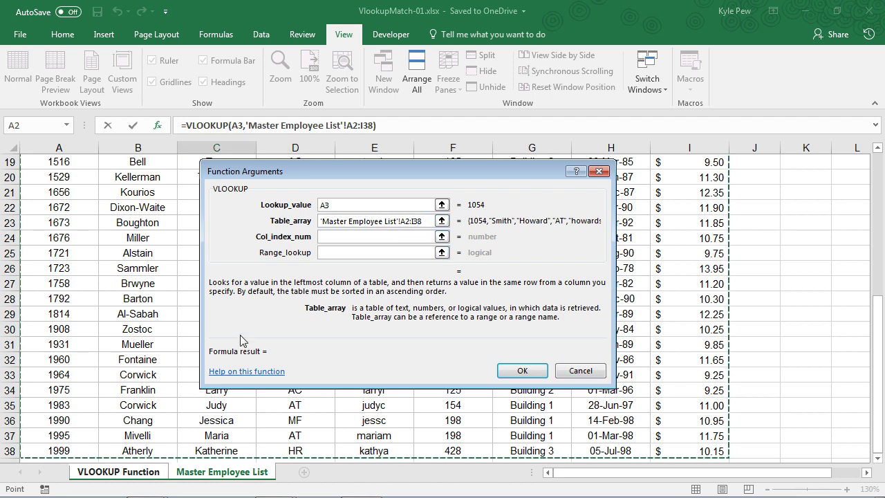
pyautogui.scroll(6, 259, 329)
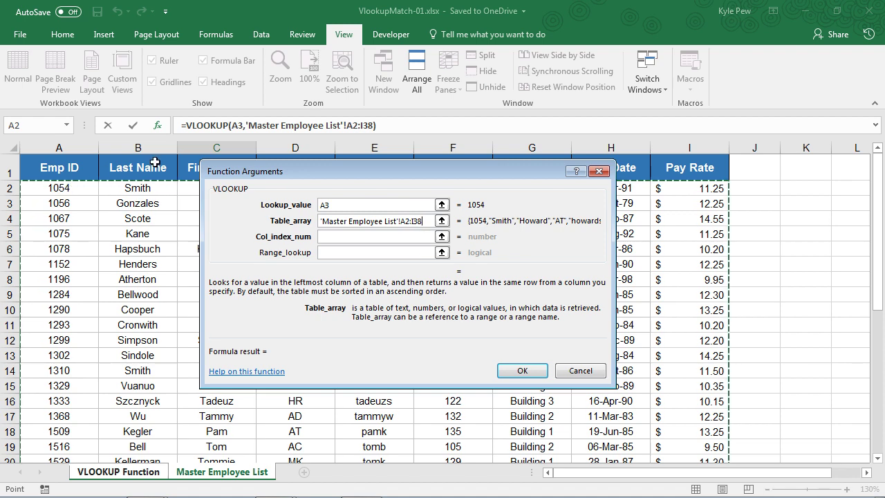
# - Set the column index number to 3 and the range lookup to false, and complete the C3 formula
pyautogui.moveTo(211, 176); pyautogui.dragTo(211, 262)
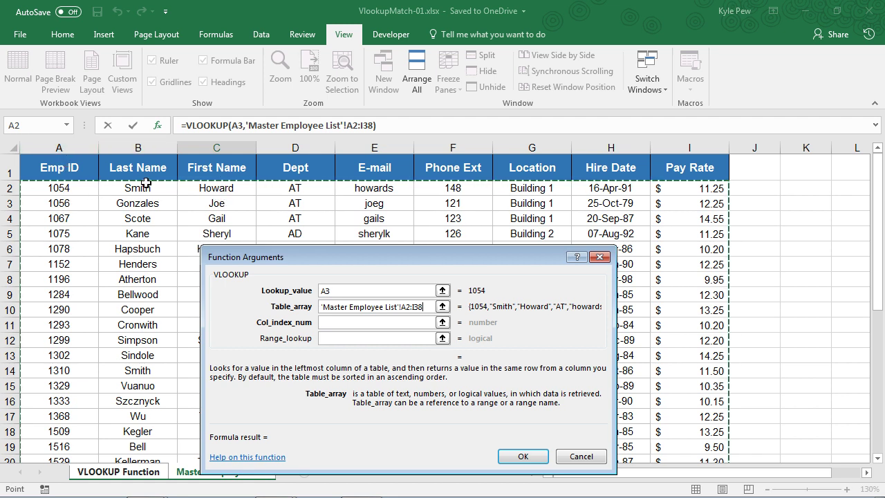
pyautogui.click(330, 322)
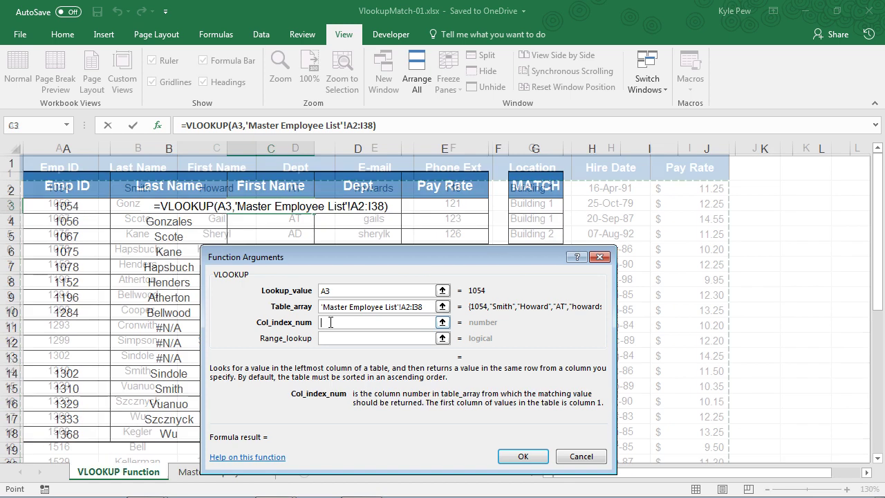
pyautogui.write('3')
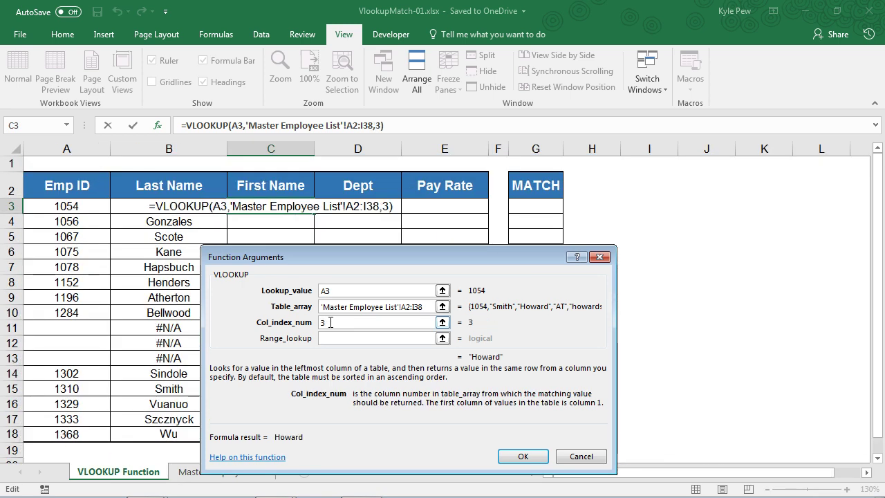
pyautogui.click(335, 337)
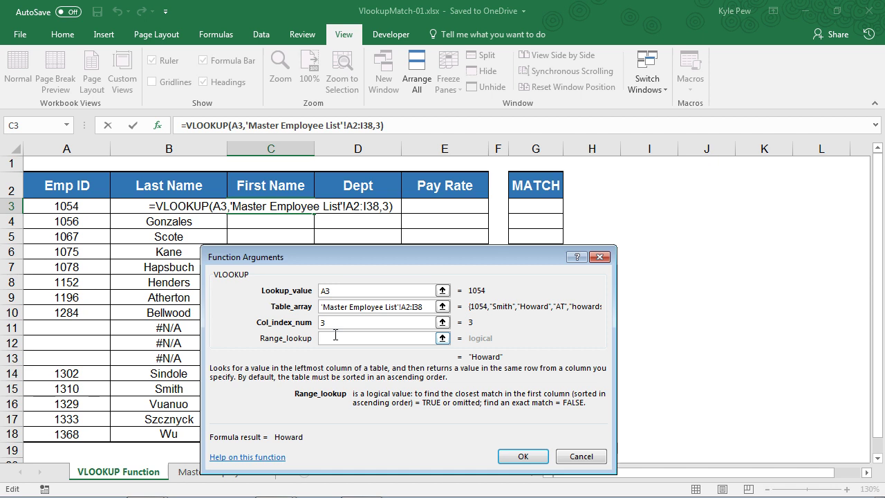
pyautogui.write('false')
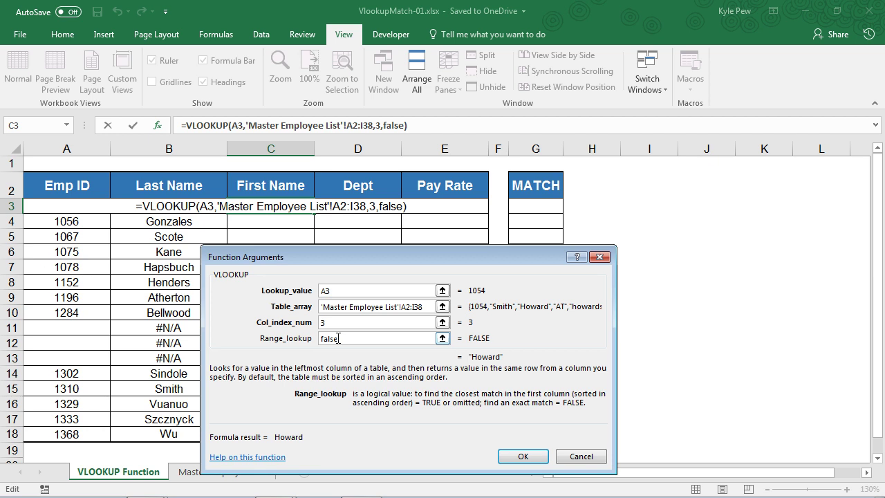
pyautogui.click(523, 456)
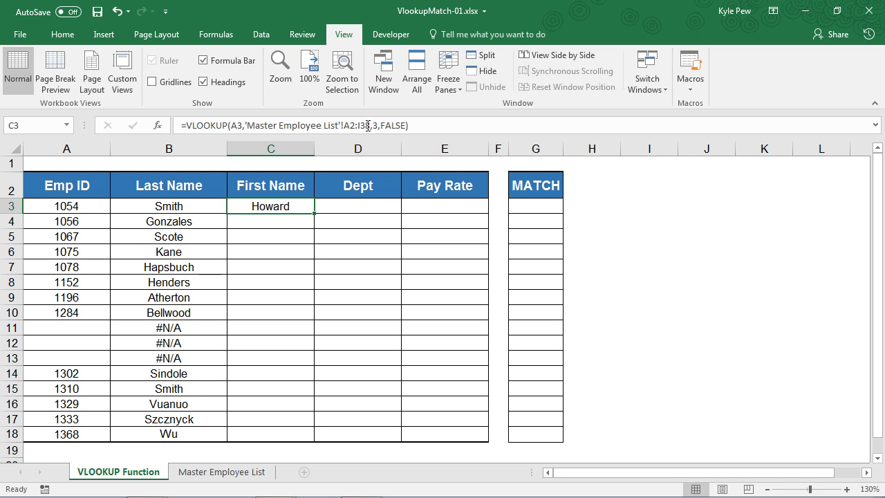
# - Make the table reference in C3's formula absolute as $A$2:$I$38 and fill the formula down through C18
pyautogui.moveTo(368, 125); pyautogui.dragTo(346, 125)
pyautogui.press('F4')
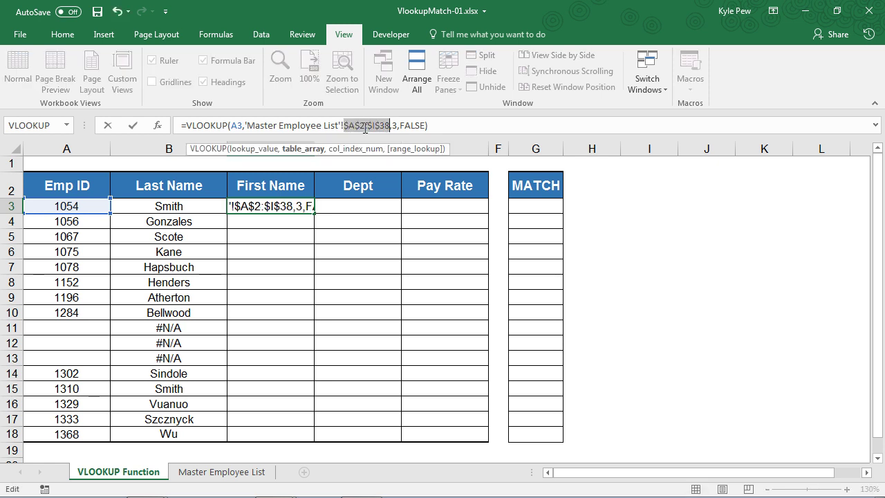
pyautogui.press('Return')
pyautogui.click(283, 206)
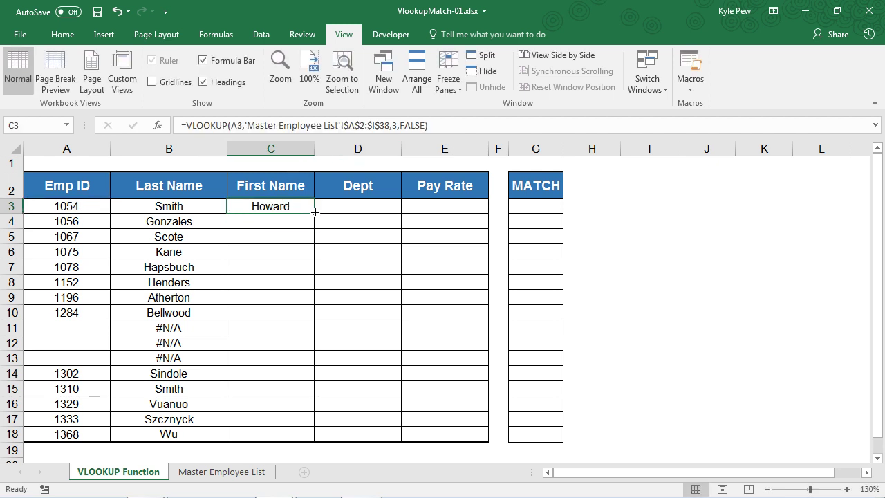
pyautogui.moveTo(315, 212); pyautogui.dragTo(314, 436)
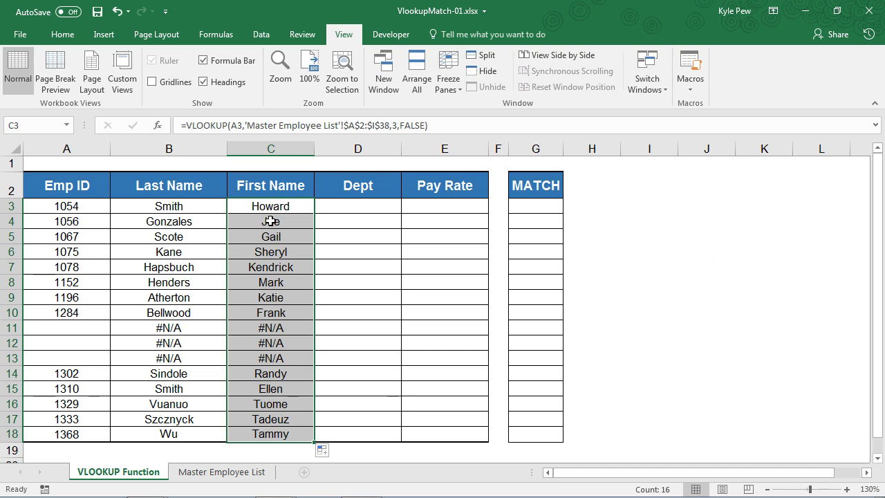
# - Check the second employee's first name in the Master Employee List and return to the VLOOKUP Function sheet
pyautogui.click(209, 472)
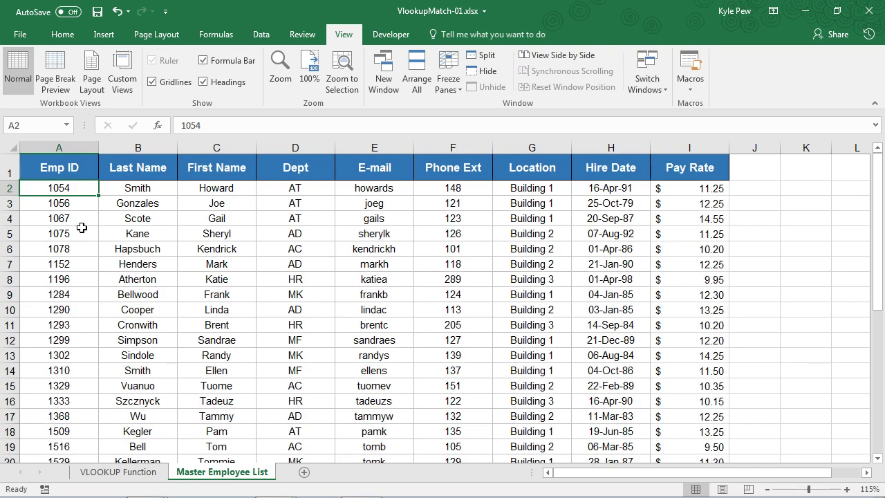
pyautogui.click(65, 203)
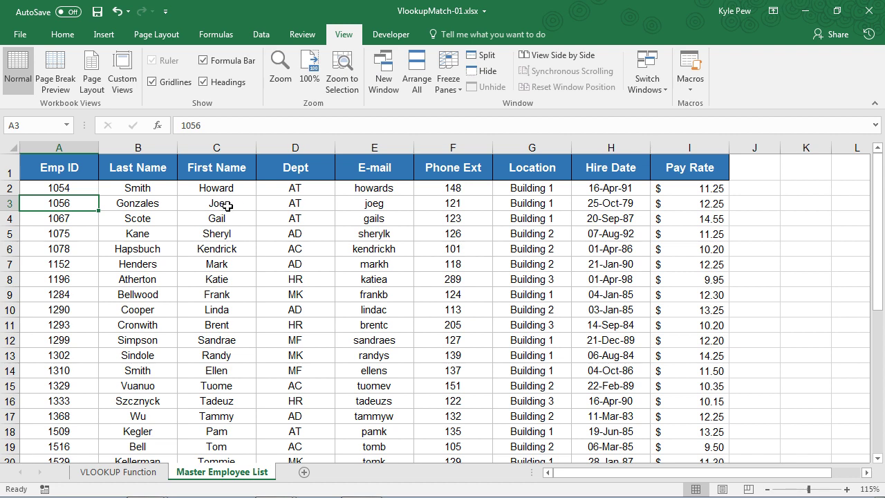
pyautogui.click(123, 474)
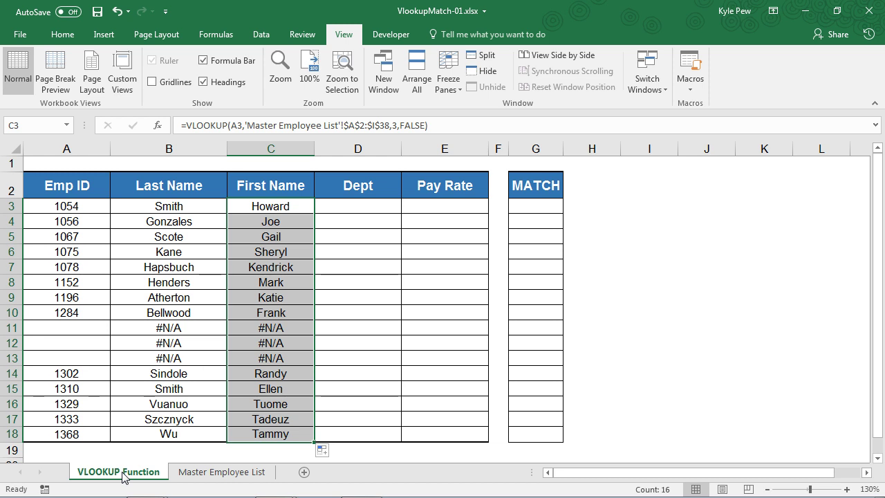